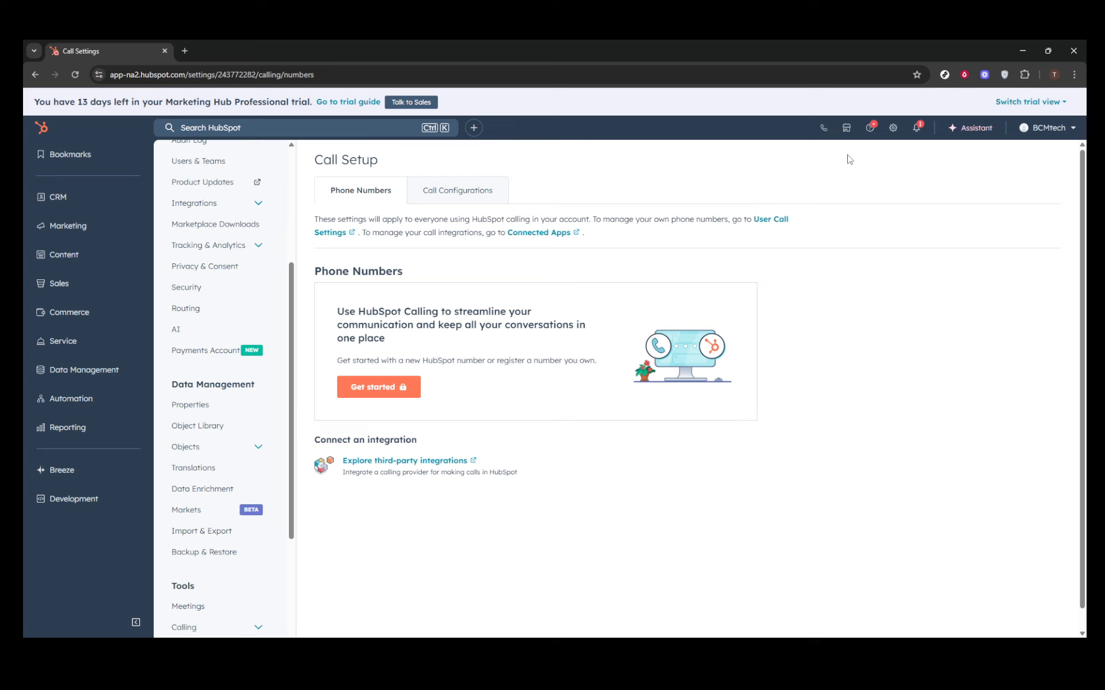
Examine the calendar connection in the personal general preferences, along with its sync, availability and meetings settings
{"action": "left_click", "coordinate": [891, 130]}
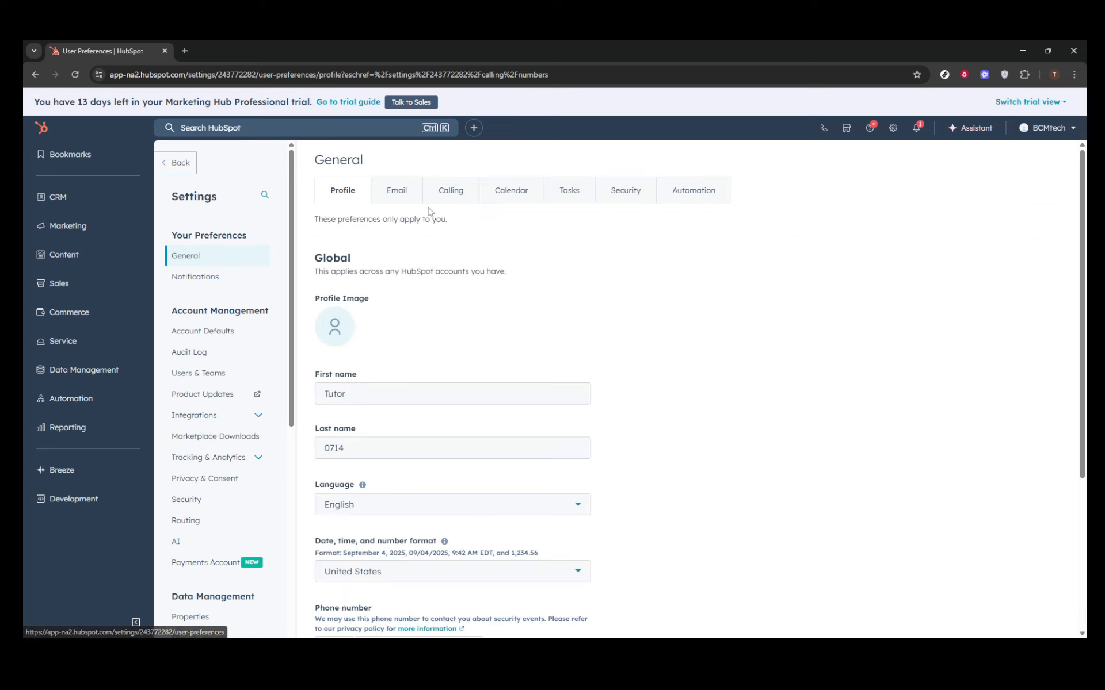
{"action": "left_click", "coordinate": [509, 191]}
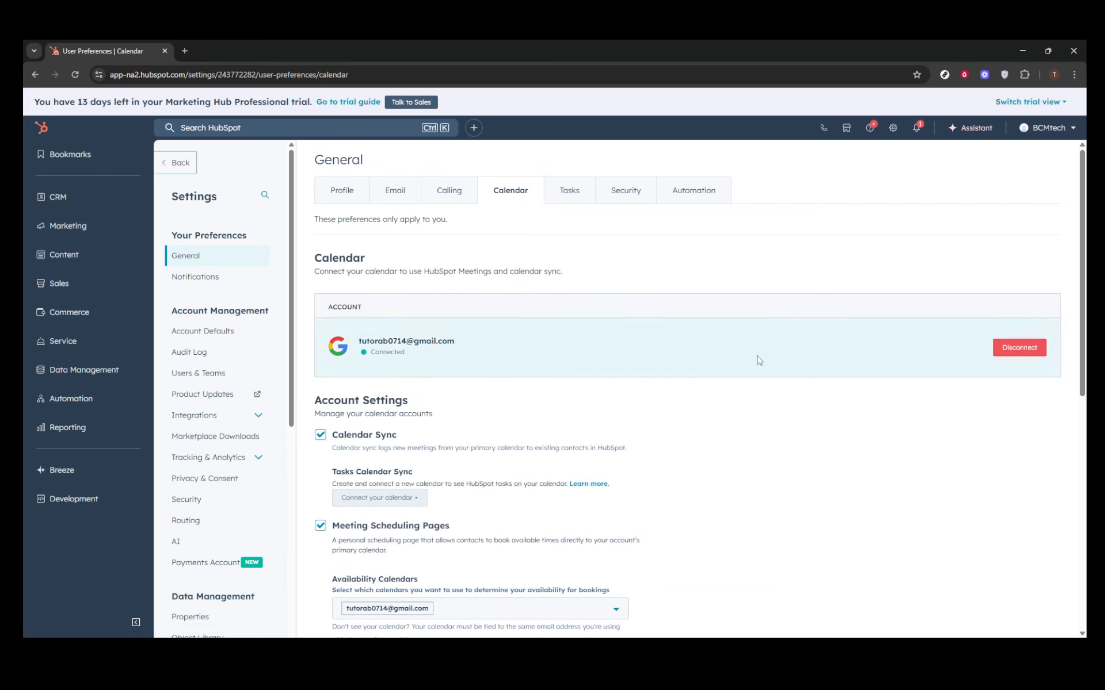
{"action": "scroll", "coordinate": [599, 426], "scroll_direction": "down", "scroll_amount": 3}
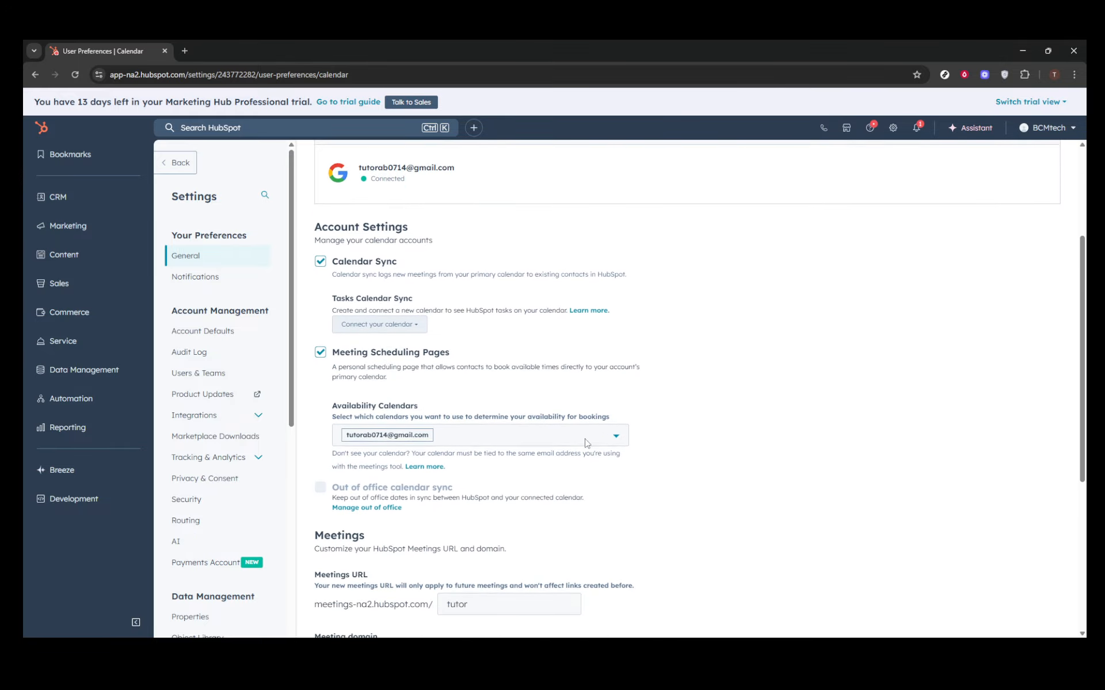
{"action": "scroll", "coordinate": [586, 443], "scroll_direction": "down", "scroll_amount": 5}
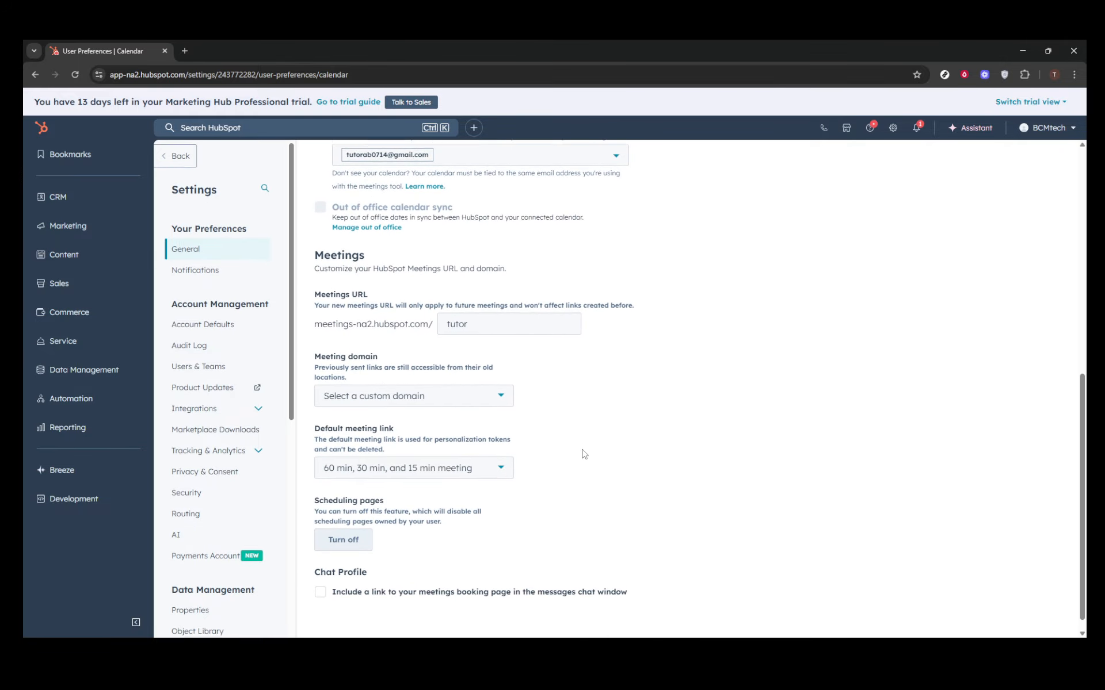
{"action": "scroll", "coordinate": [584, 457], "scroll_direction": "down", "scroll_amount": 1}
{"action": "scroll", "coordinate": [584, 453], "scroll_direction": "up", "scroll_amount": 6}
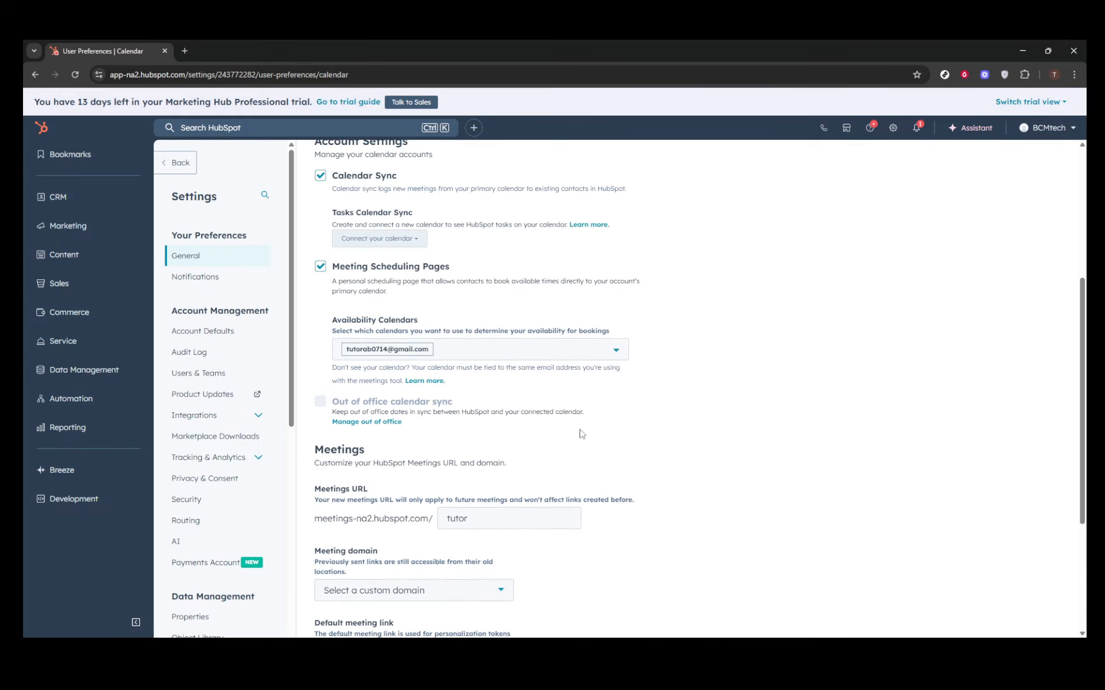
{"action": "scroll", "coordinate": [585, 410], "scroll_direction": "up", "scroll_amount": 3}
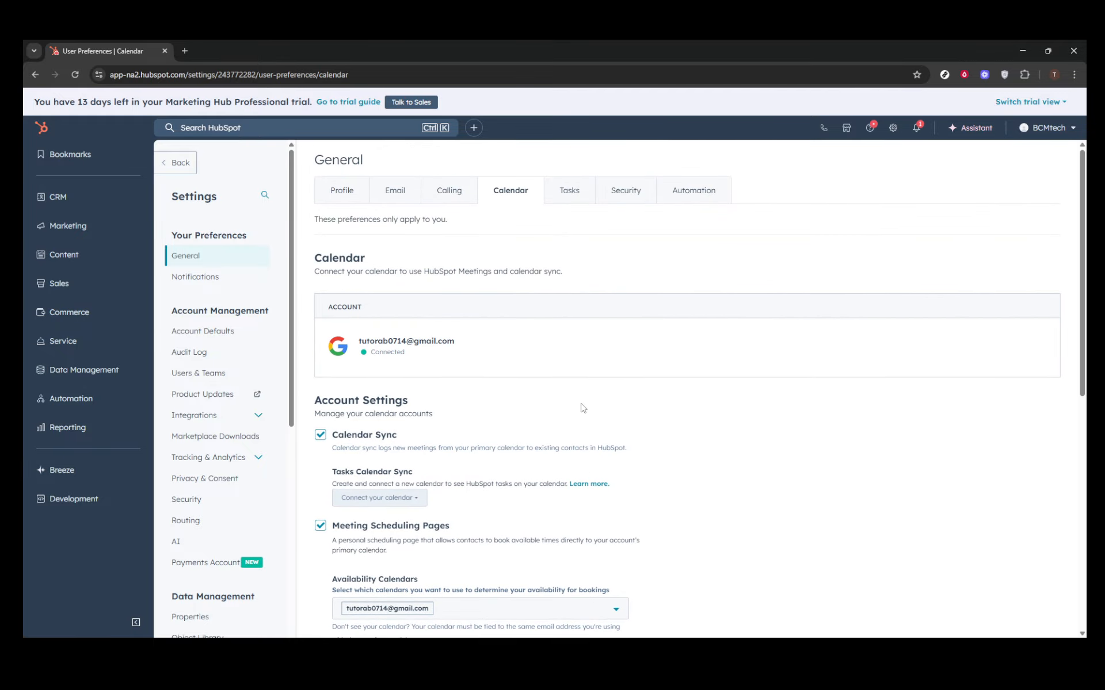
{"action": "mouse_move", "coordinate": [575, 352]}
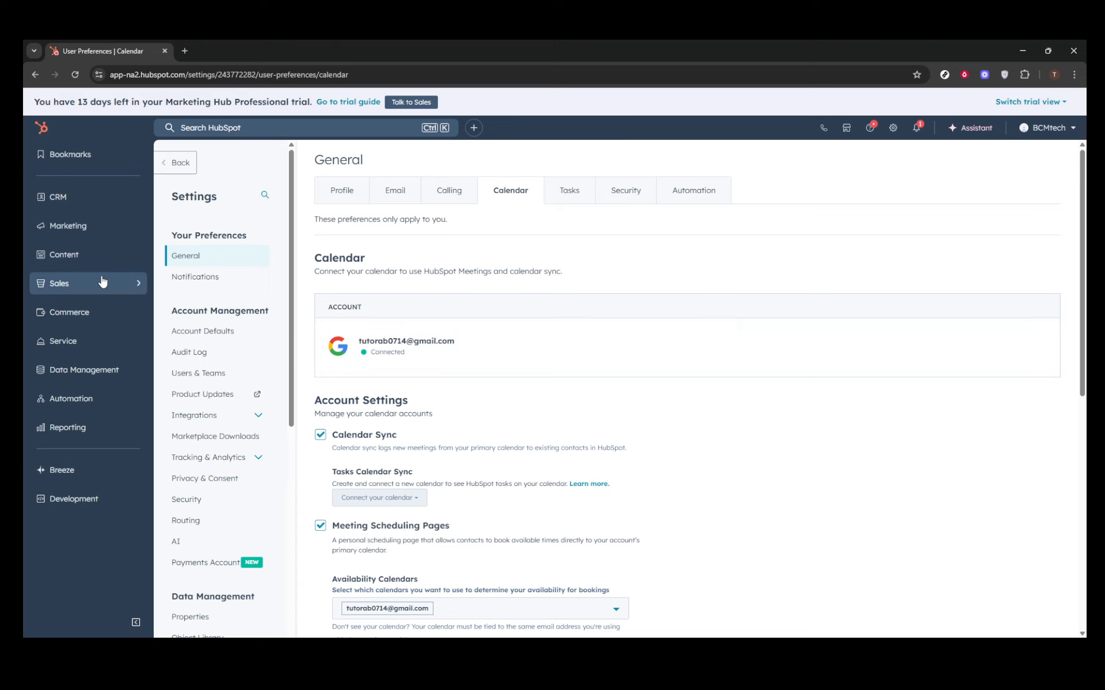
Start creating a round robin scheduling page in the sales Meetings Scheduler
{"action": "mouse_move", "coordinate": [102, 282]}
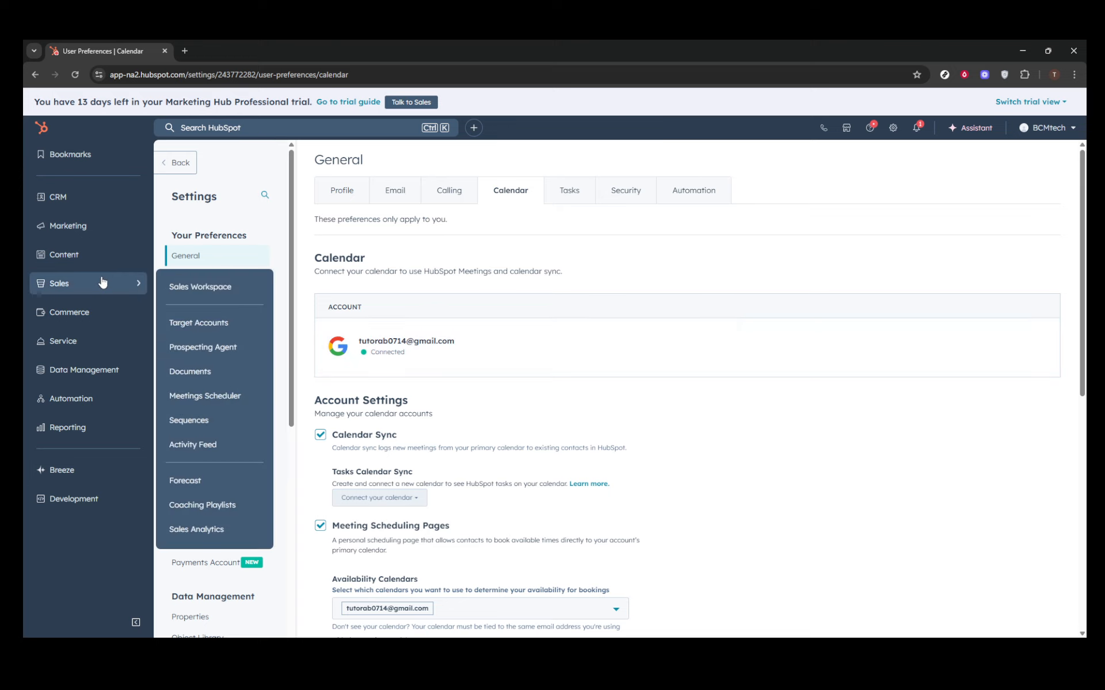
{"action": "left_click", "coordinate": [201, 403]}
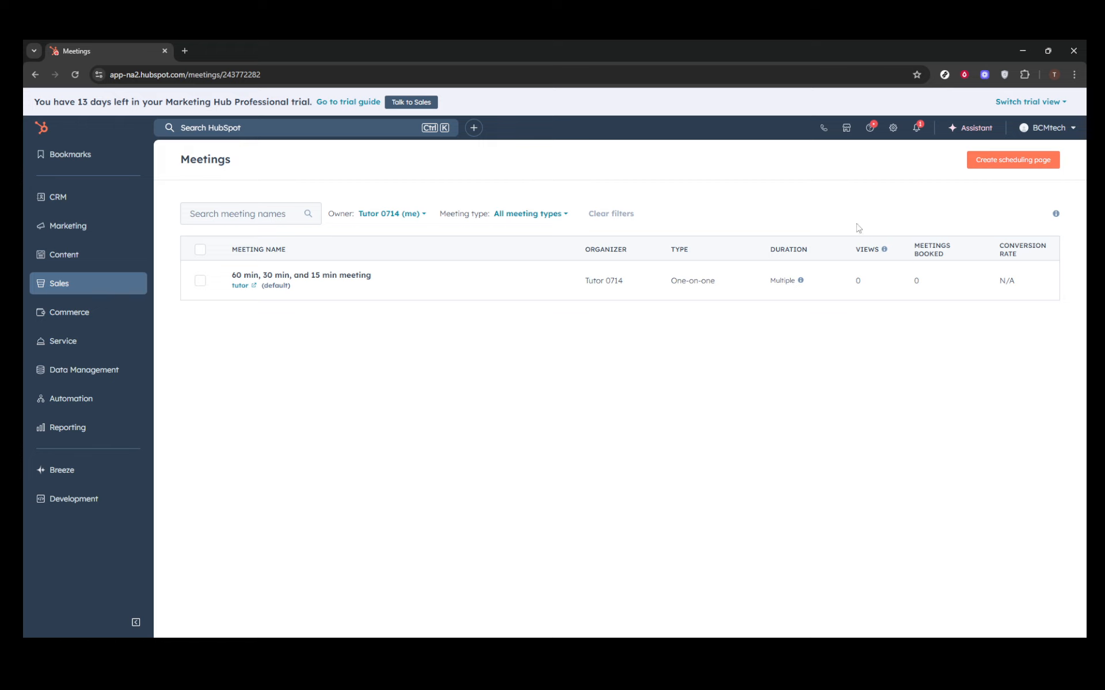
{"action": "left_click", "coordinate": [996, 163]}
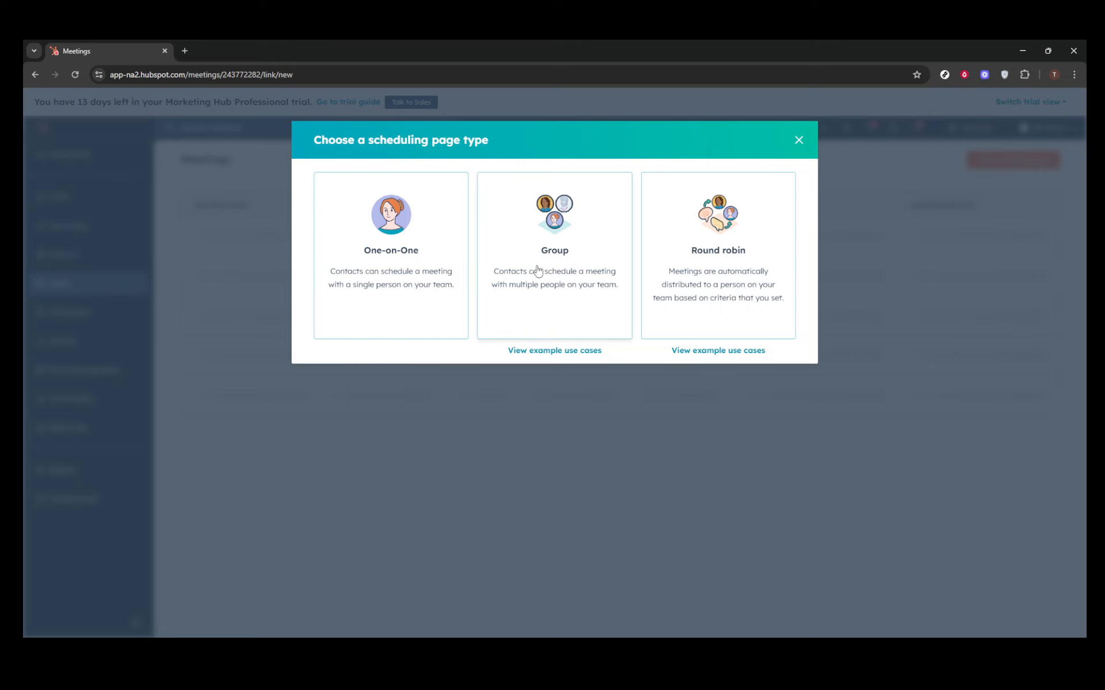
{"action": "left_click", "coordinate": [706, 269]}
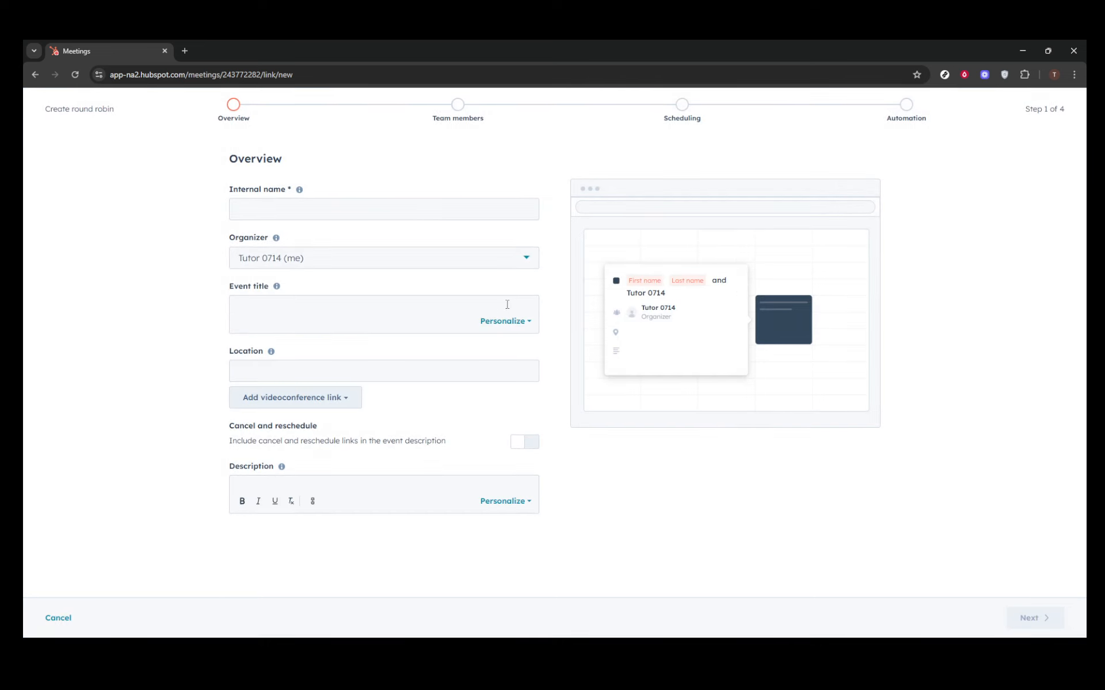
Set both the internal name and the event title of the round robin page to Test
{"action": "left_click", "coordinate": [276, 210]}
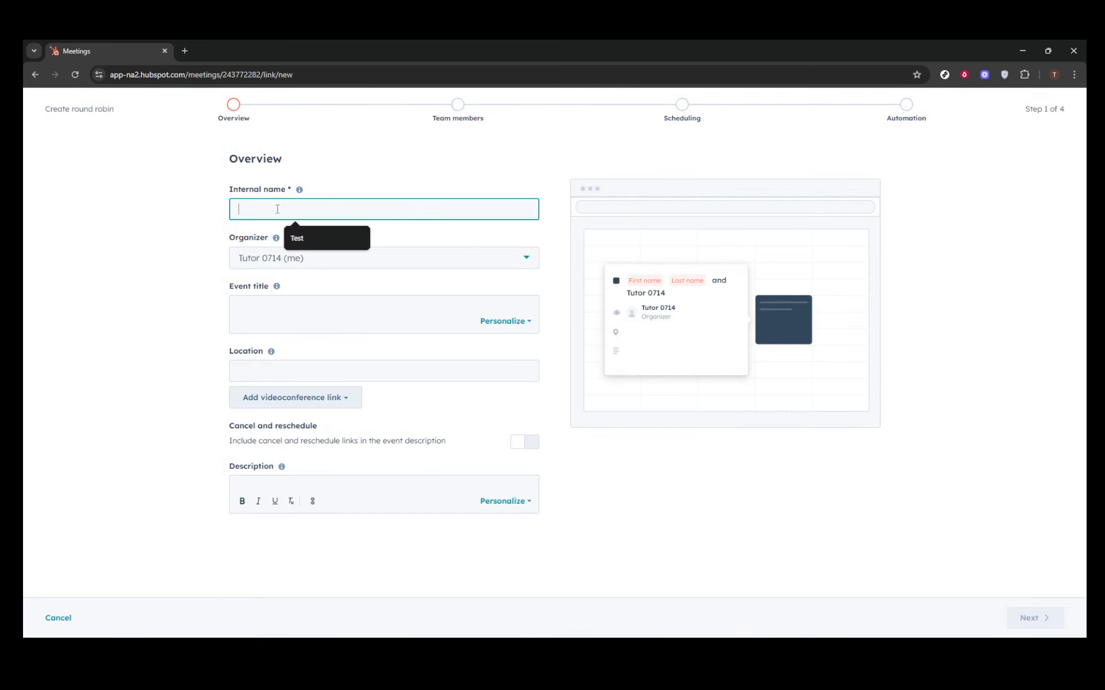
{"action": "left_click", "coordinate": [319, 240]}
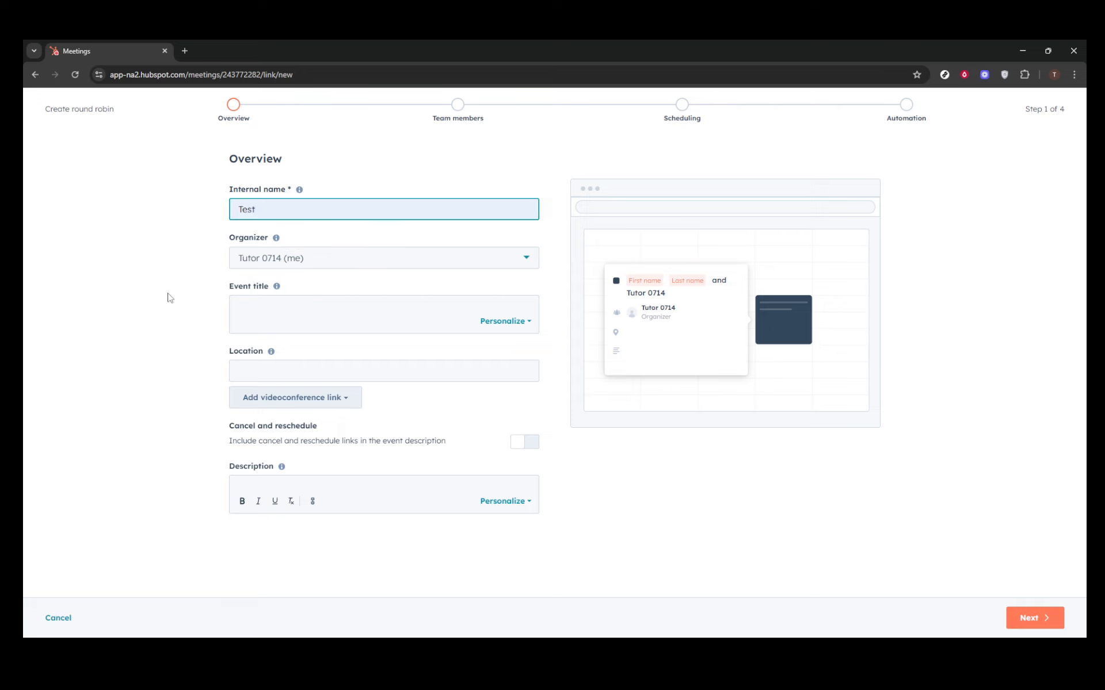
{"action": "left_click", "coordinate": [260, 309]}
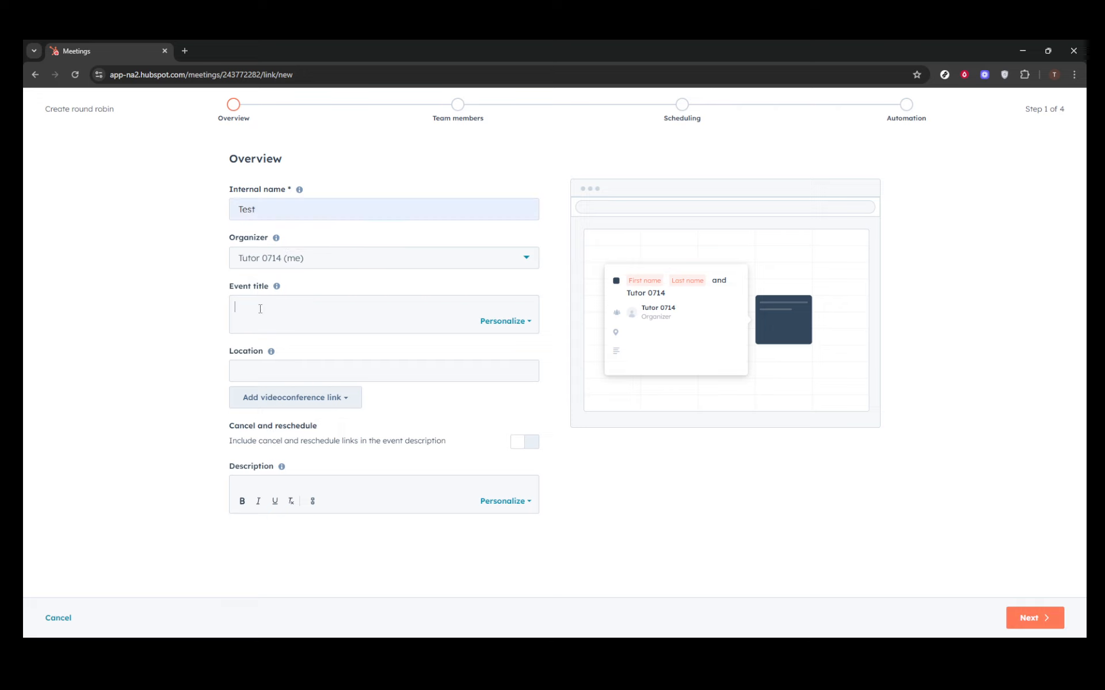
{"action": "type", "text": "t"}
{"action": "key", "text": "BackSpace"}
{"action": "type", "text": "Te"}
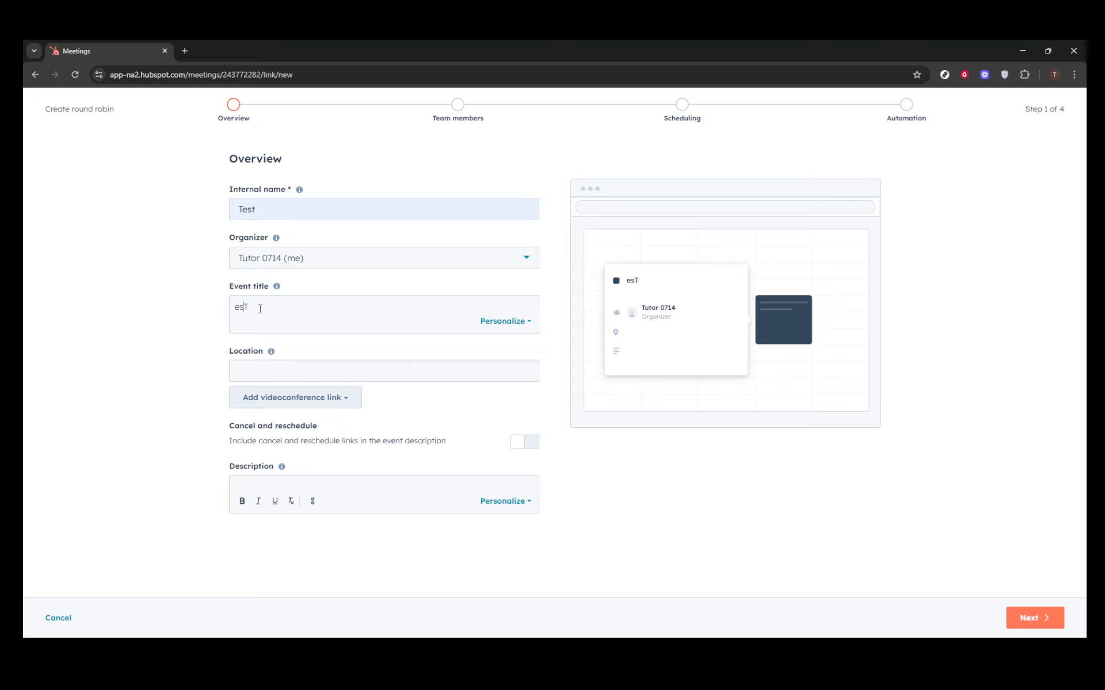
{"action": "key", "text": "BackSpace"}
{"action": "key", "text": "BackSpace"}
Advance past the overview and team members stages to scheduling, keeping the organizer as the only participant
{"action": "left_click", "coordinate": [1045, 619]}
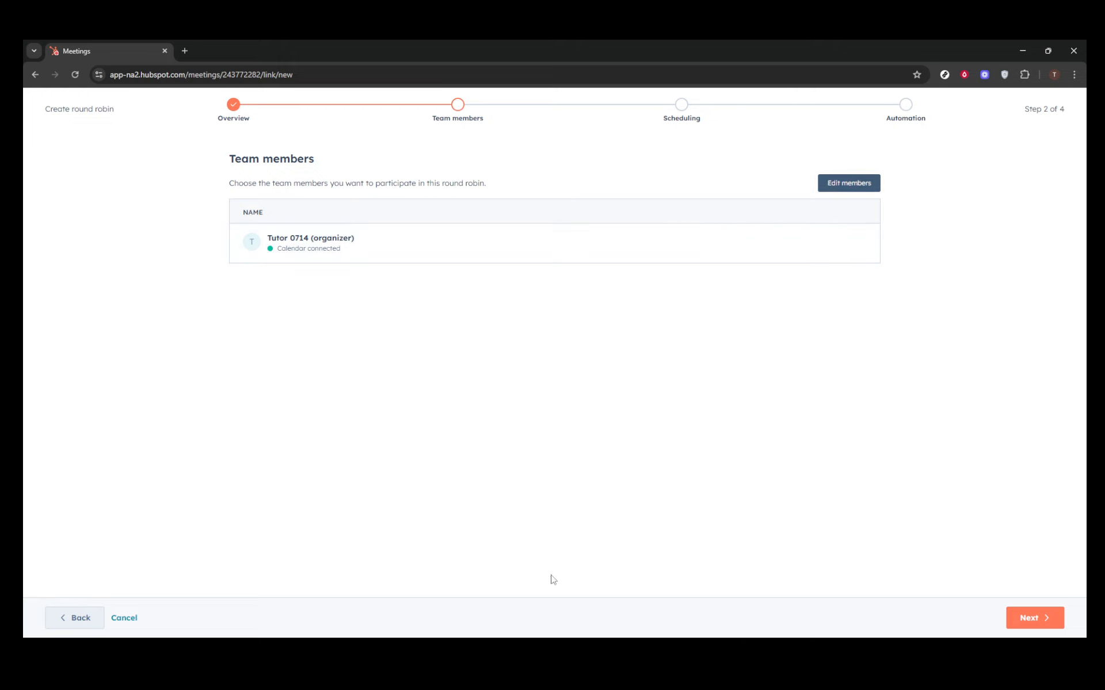
{"action": "left_click", "coordinate": [84, 617]}
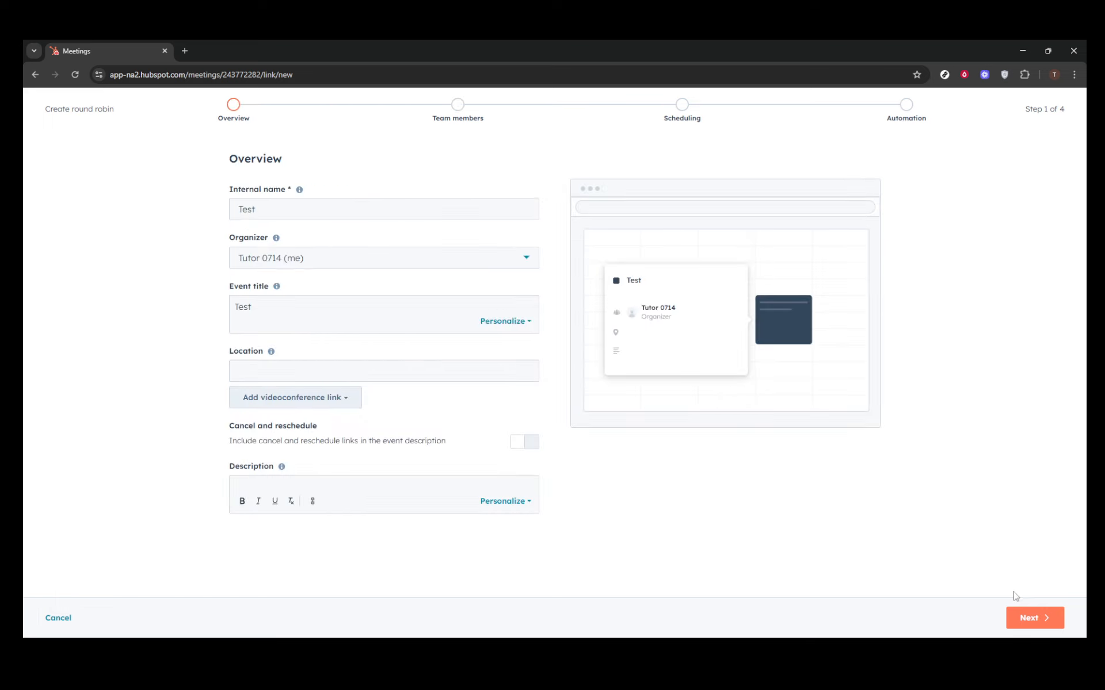
{"action": "left_click", "coordinate": [1046, 625]}
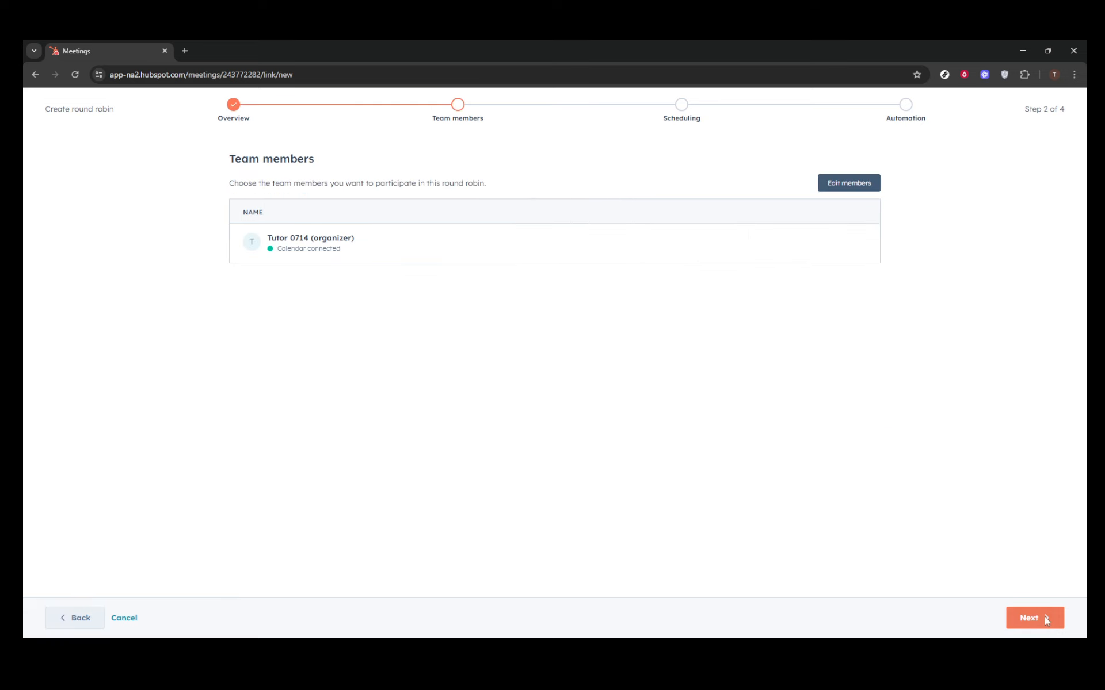
{"action": "left_click", "coordinate": [1044, 616]}
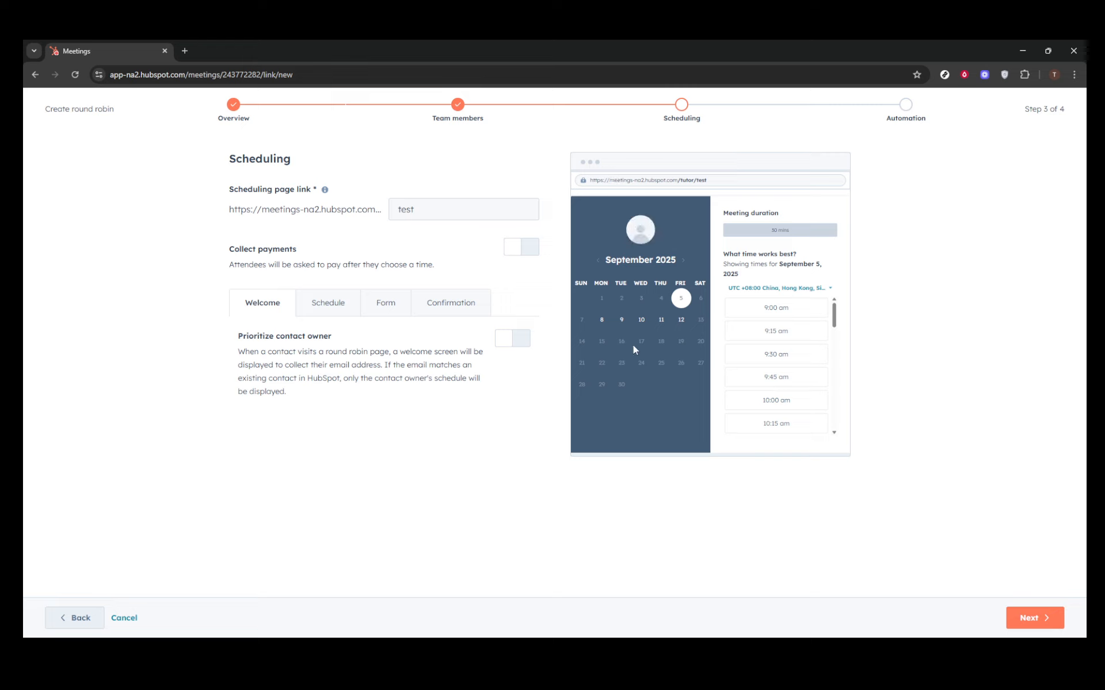
Examine the schedule's duration, time zone and availability window, and the booking form's questions, spam prevention, guest and privacy options
{"action": "left_click", "coordinate": [329, 305]}
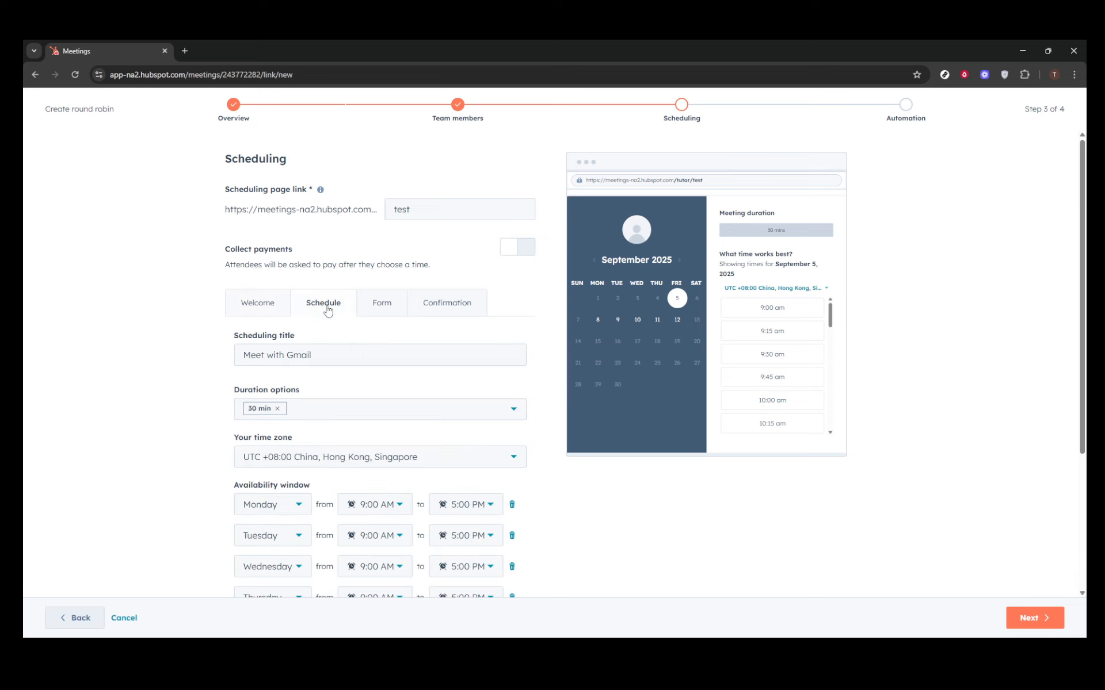
{"action": "scroll", "coordinate": [390, 377], "scroll_direction": "down", "scroll_amount": 3}
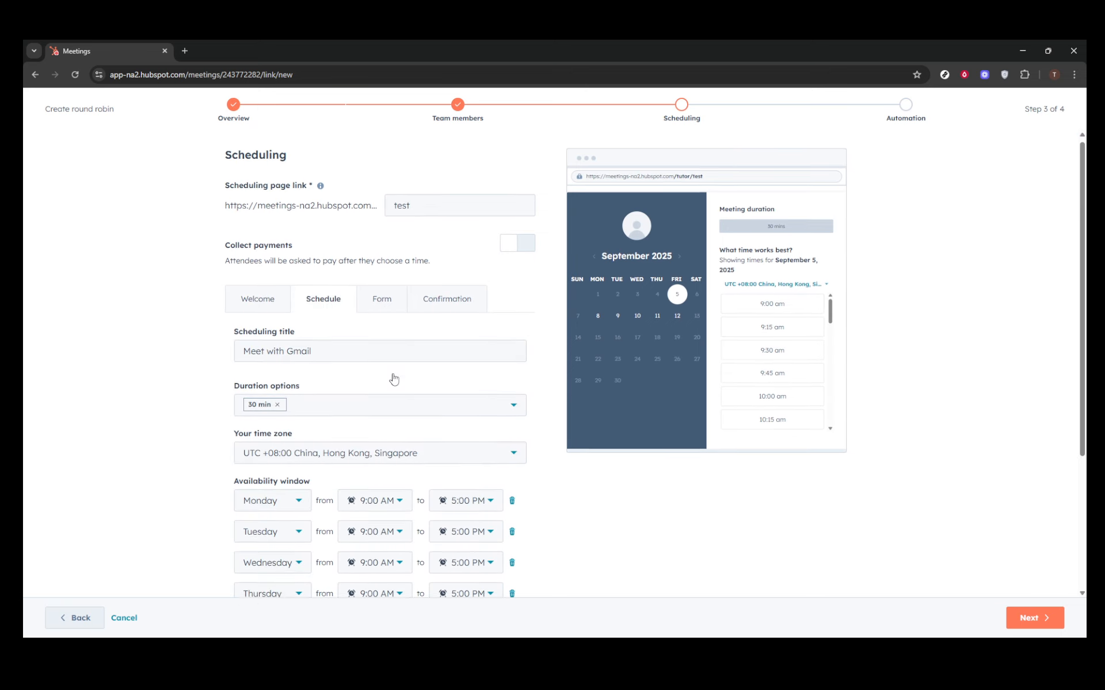
{"action": "scroll", "coordinate": [392, 377], "scroll_direction": "down", "scroll_amount": 2}
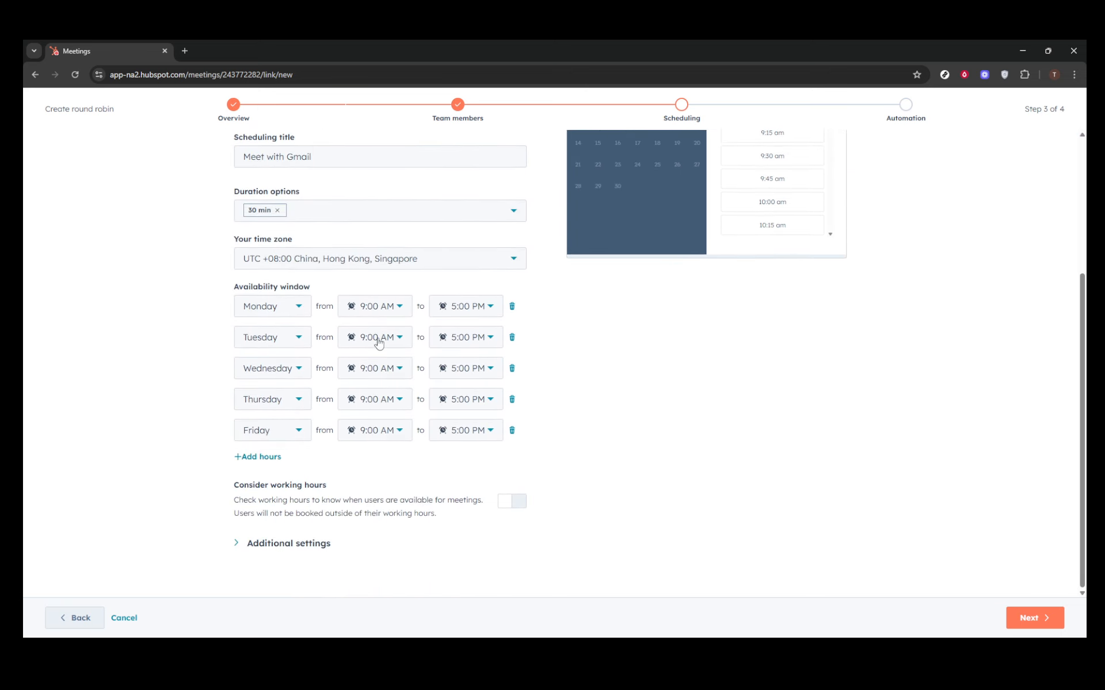
{"action": "scroll", "coordinate": [376, 327], "scroll_direction": "up", "scroll_amount": 3}
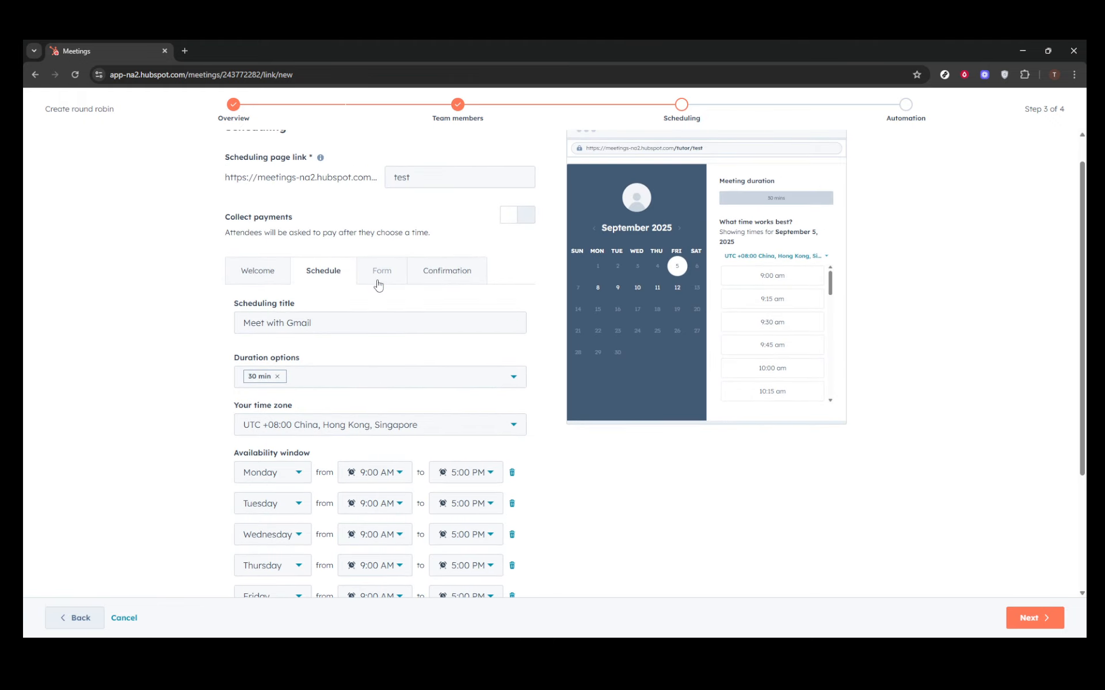
{"action": "left_click", "coordinate": [378, 285]}
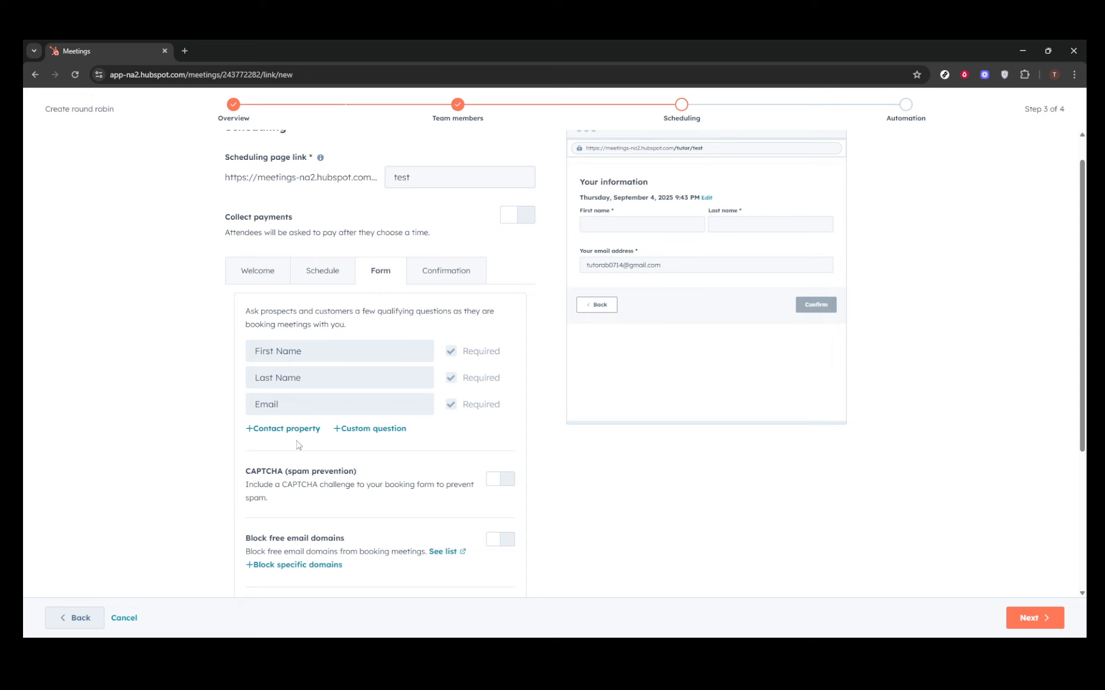
{"action": "scroll", "coordinate": [245, 440], "scroll_direction": "down", "scroll_amount": 2}
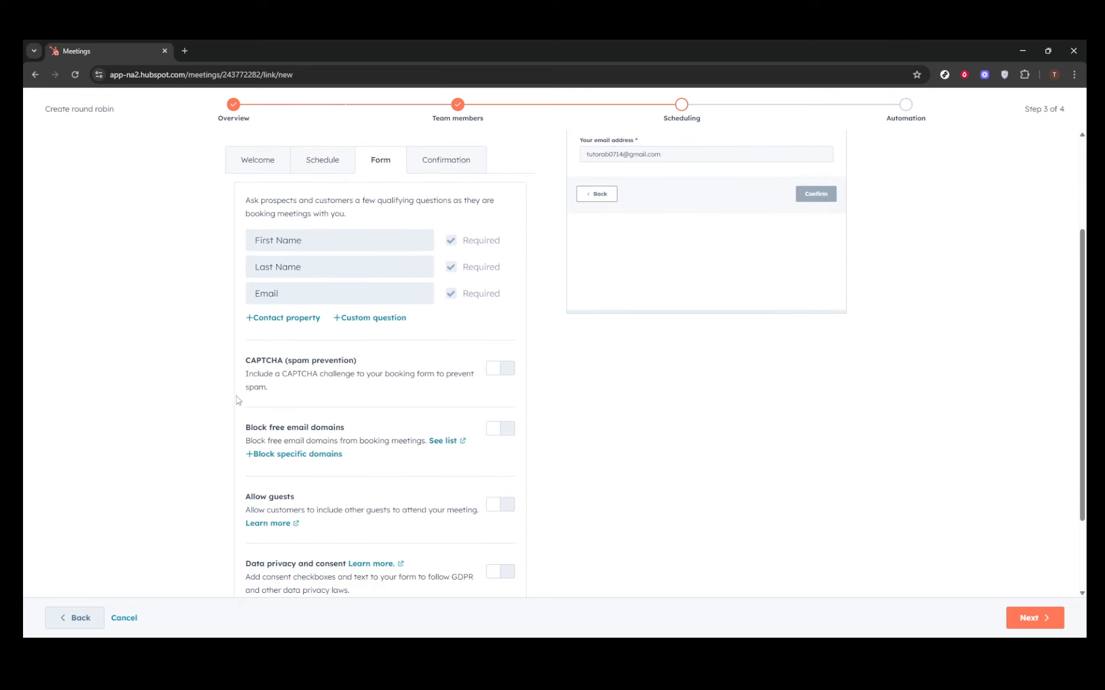
{"action": "scroll", "coordinate": [312, 398], "scroll_direction": "down", "scroll_amount": 1}
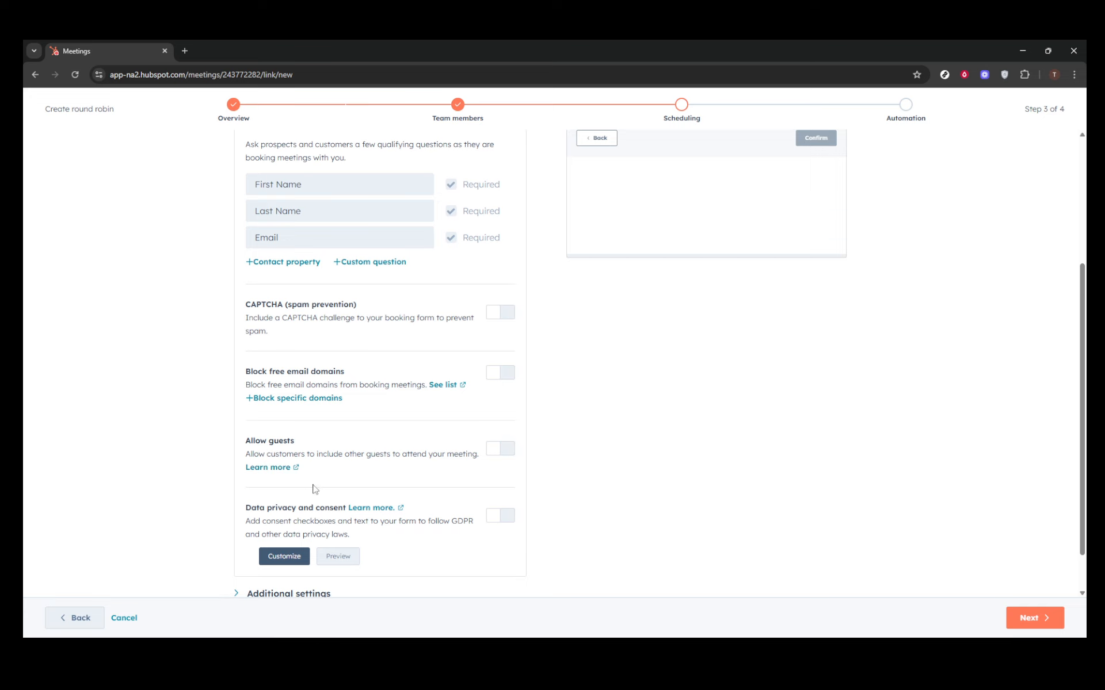
{"action": "scroll", "coordinate": [315, 489], "scroll_direction": "down", "scroll_amount": 1}
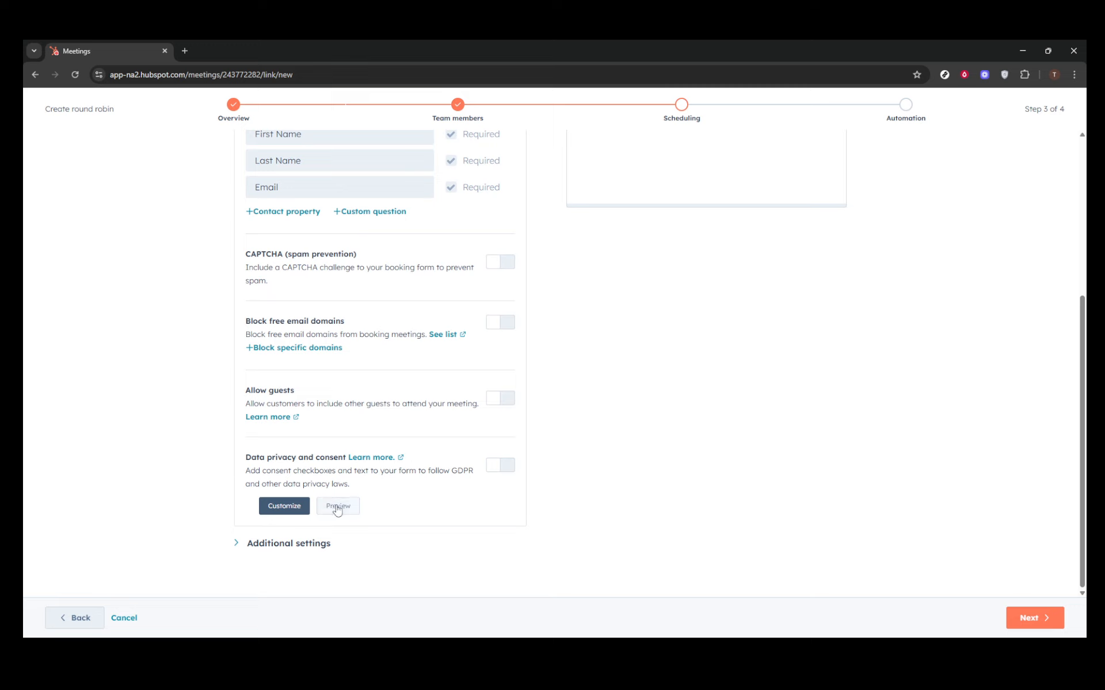
{"action": "scroll", "coordinate": [433, 429], "scroll_direction": "up", "scroll_amount": 3}
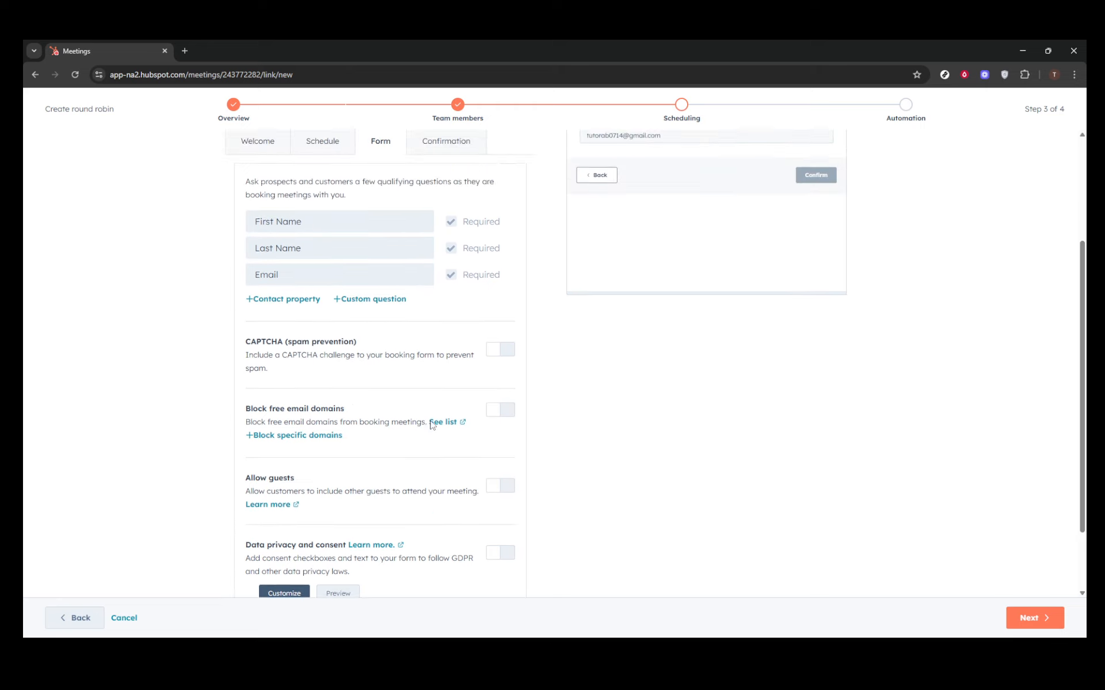
{"action": "scroll", "coordinate": [432, 420], "scroll_direction": "up", "scroll_amount": 2}
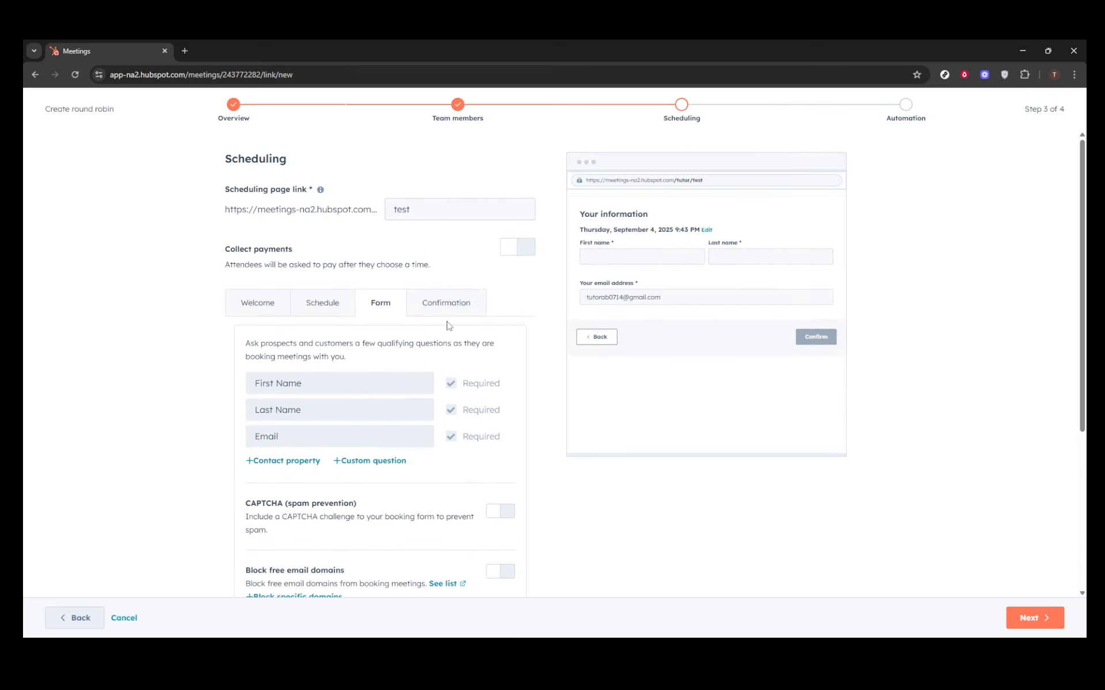
Set the booking confirmation to redirect to another page and choose the BCMTECH site page
{"action": "left_click", "coordinate": [446, 302]}
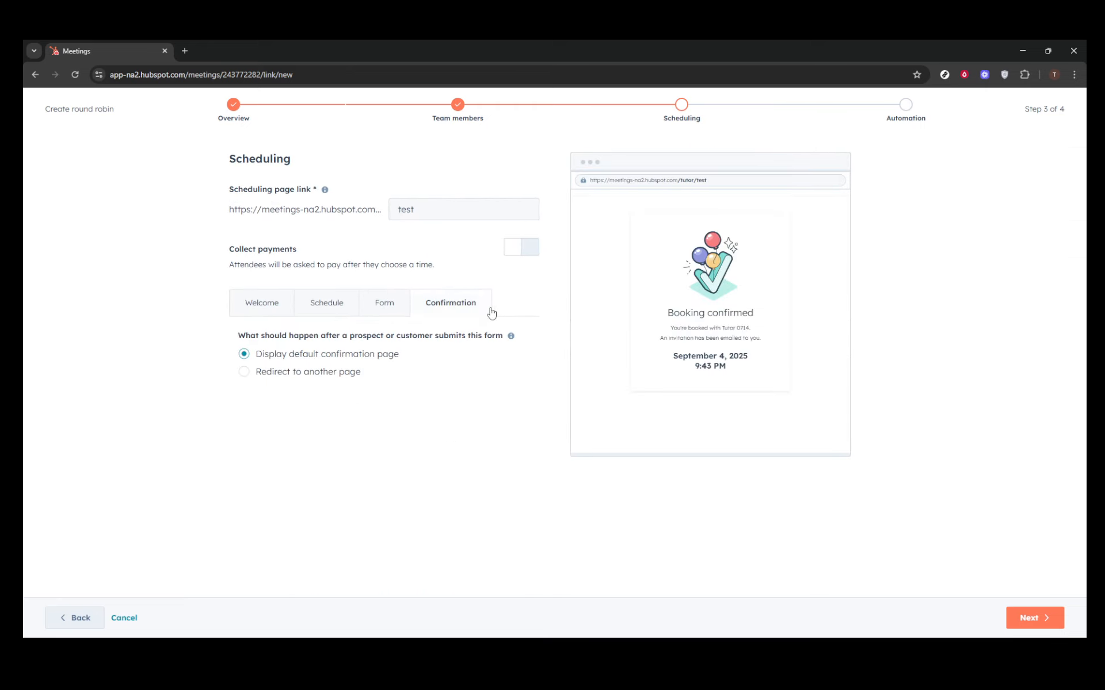
{"action": "left_click", "coordinate": [275, 377]}
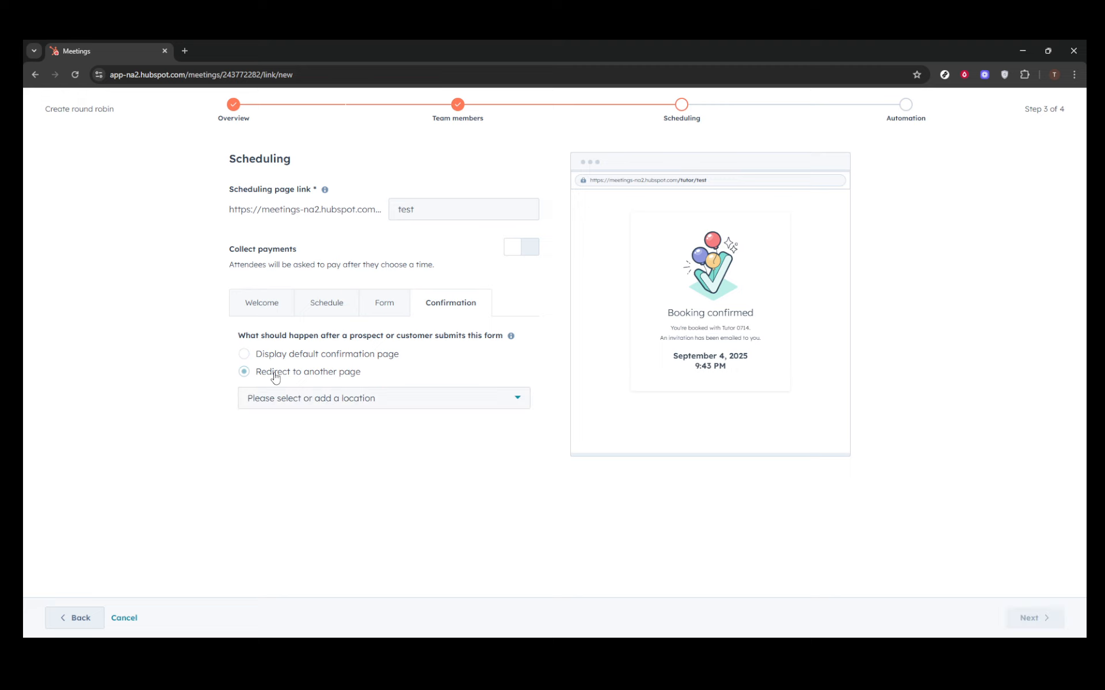
{"action": "left_click", "coordinate": [302, 406]}
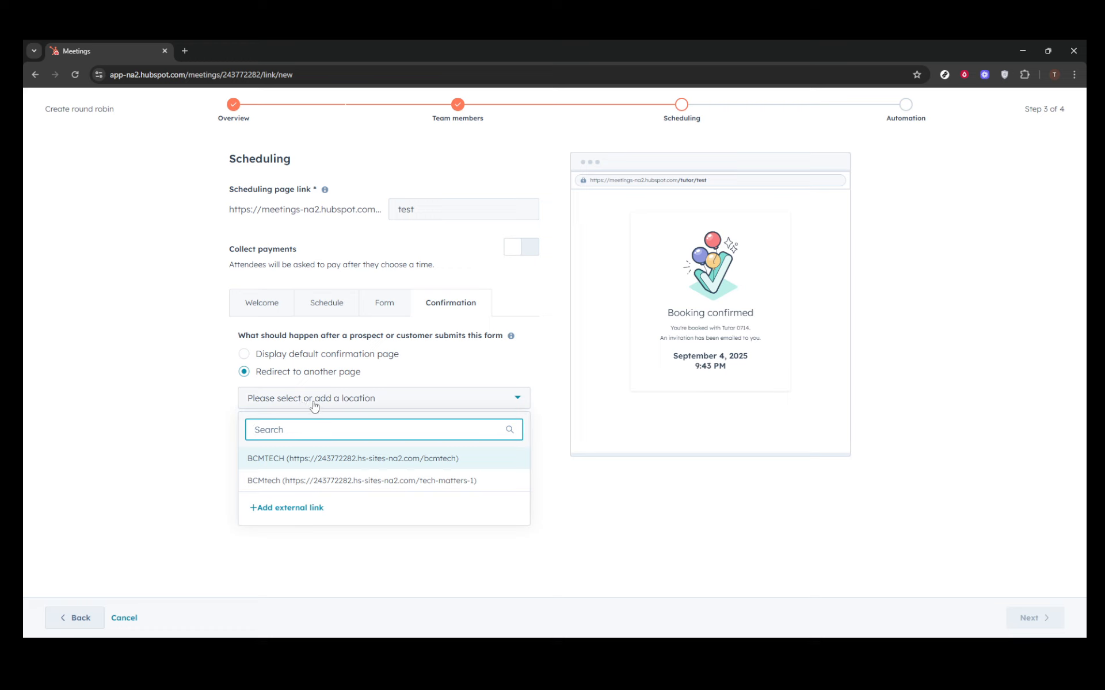
{"action": "left_click", "coordinate": [291, 463]}
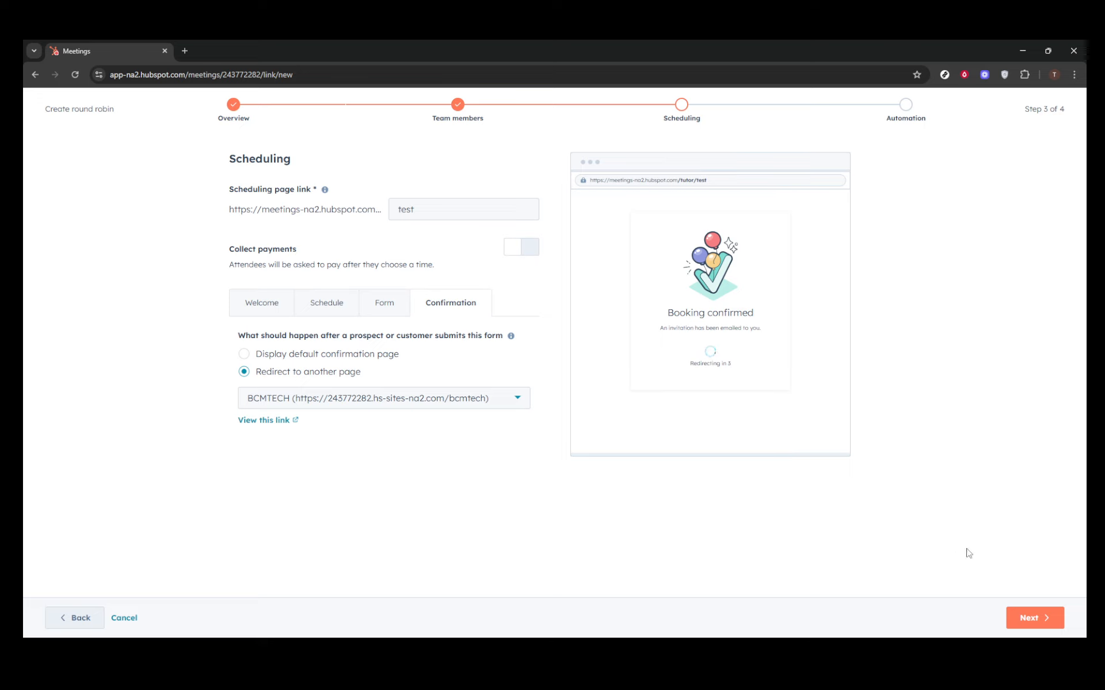
Continue to the automation stage, turn on the pre-meeting reminder email, and create the scheduling page
{"action": "left_click", "coordinate": [1029, 618]}
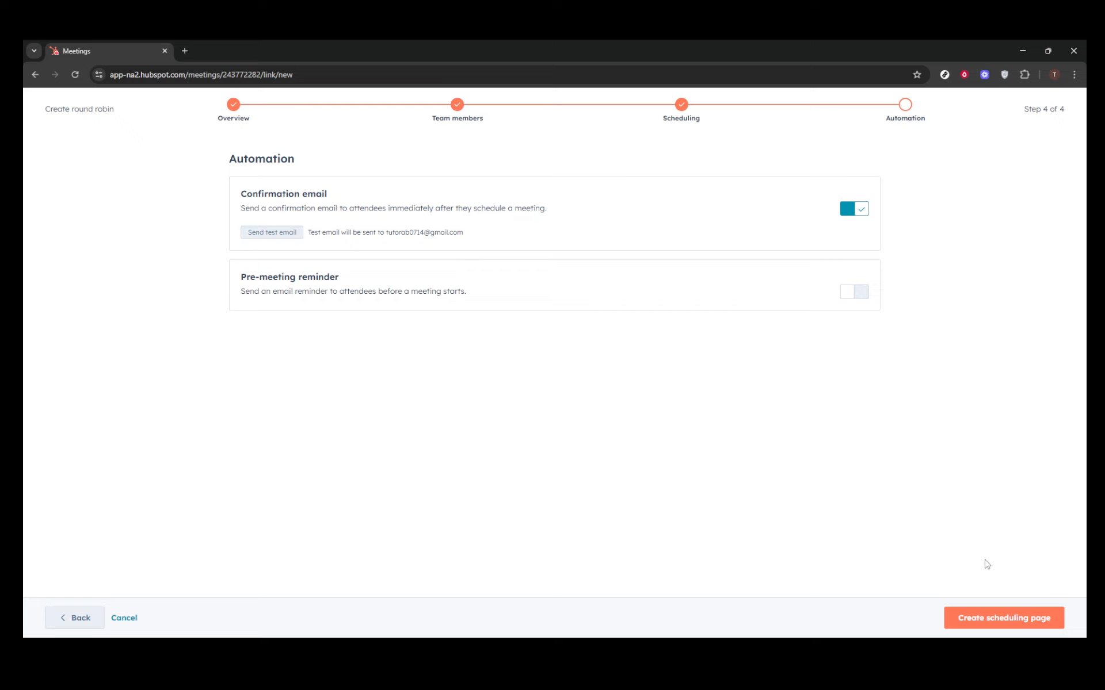
{"action": "left_click", "coordinate": [863, 295]}
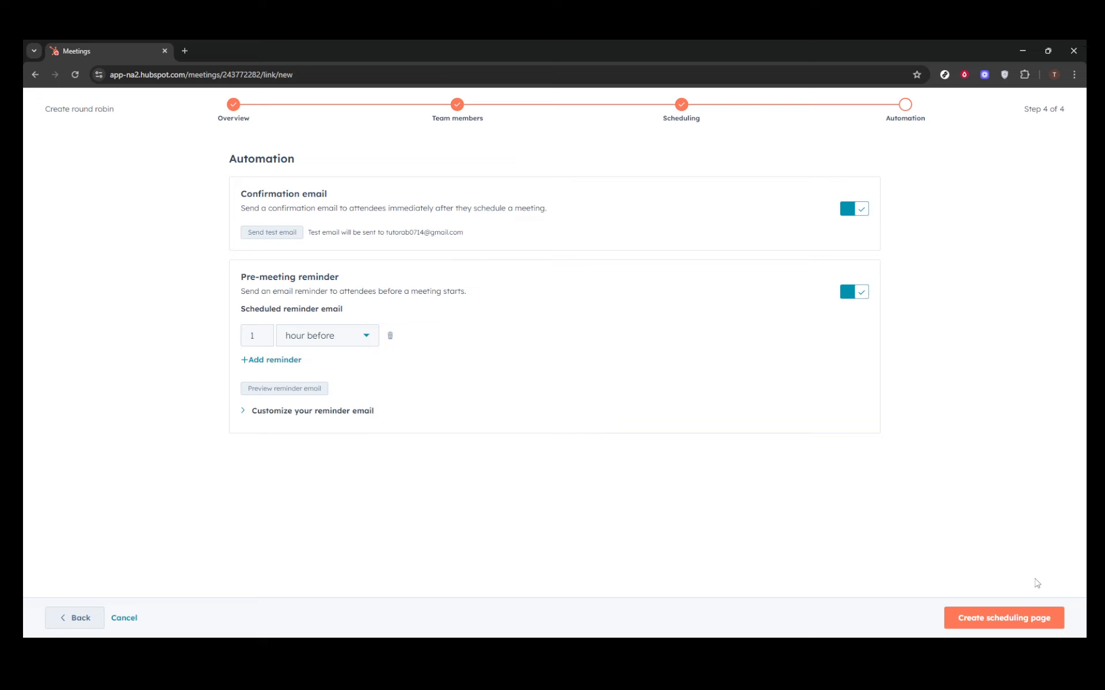
{"action": "left_click", "coordinate": [997, 618]}
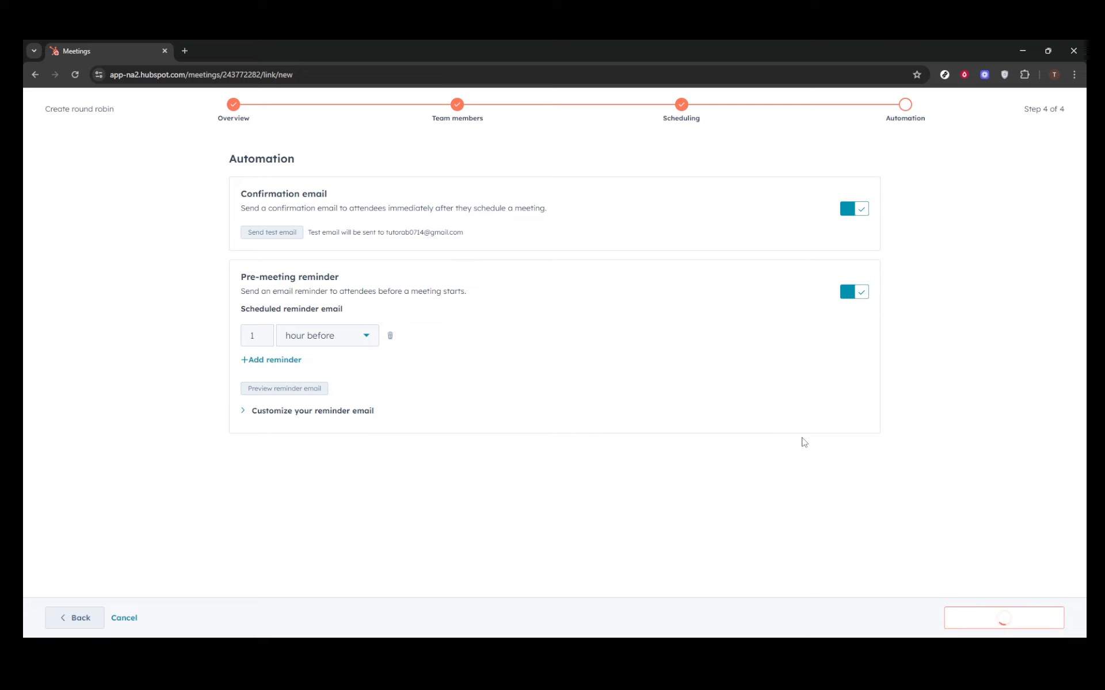